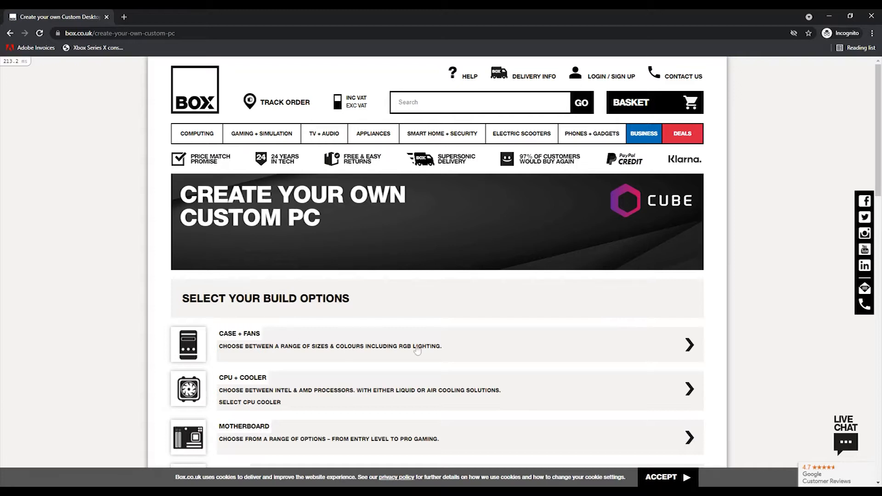
Open the case selection for the build and filter the cases by the Full Tower form factor
scroll(477, 348, "down", 7)
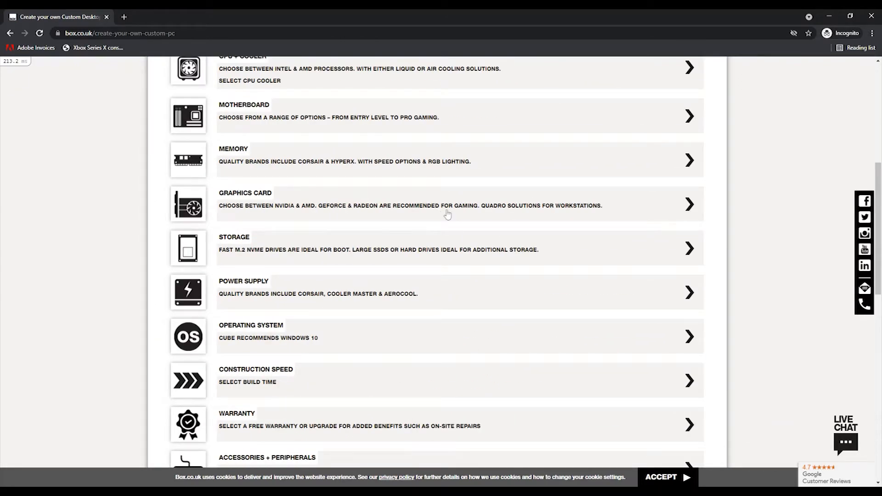
scroll(448, 214, "up", 4)
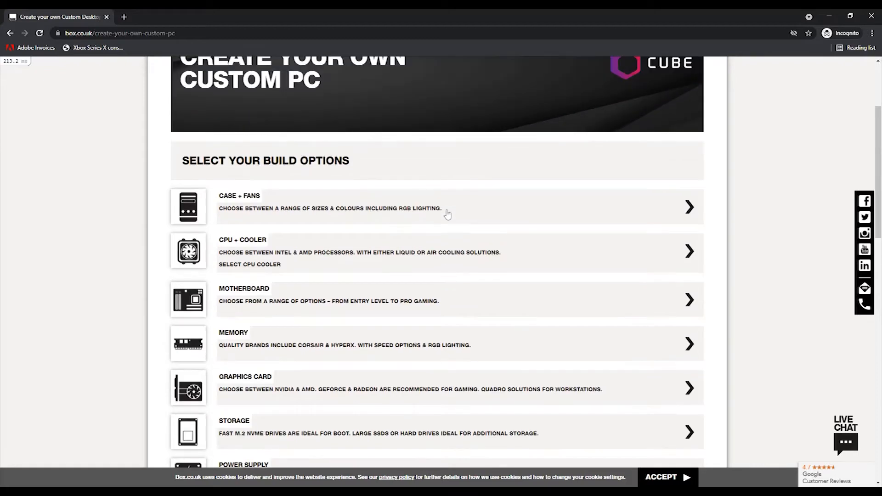
left_click(251, 204)
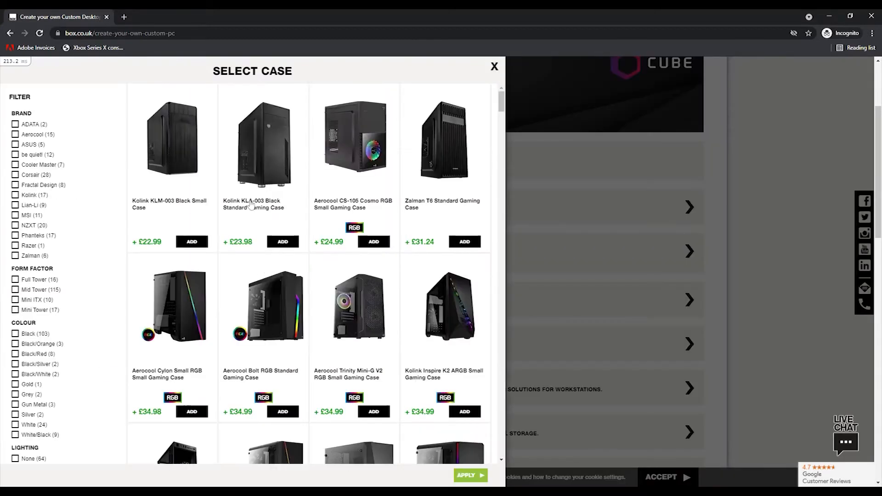
scroll(248, 198, "down", 12)
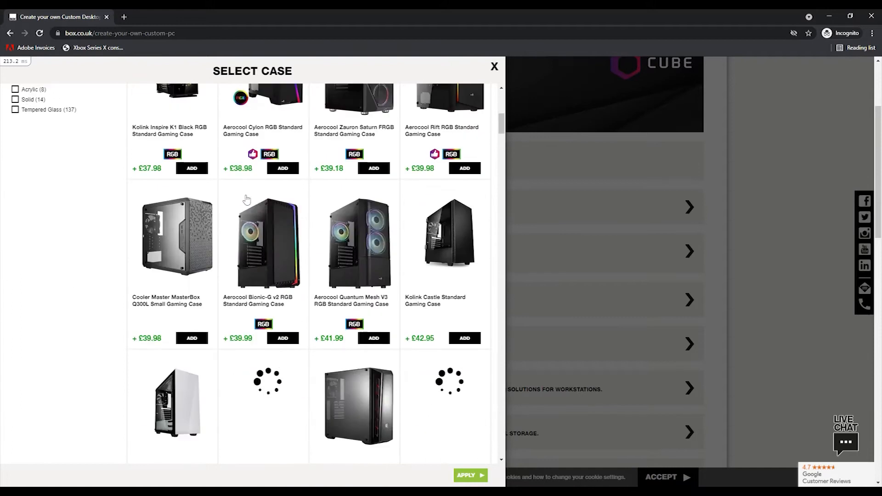
scroll(247, 202, "up", 8)
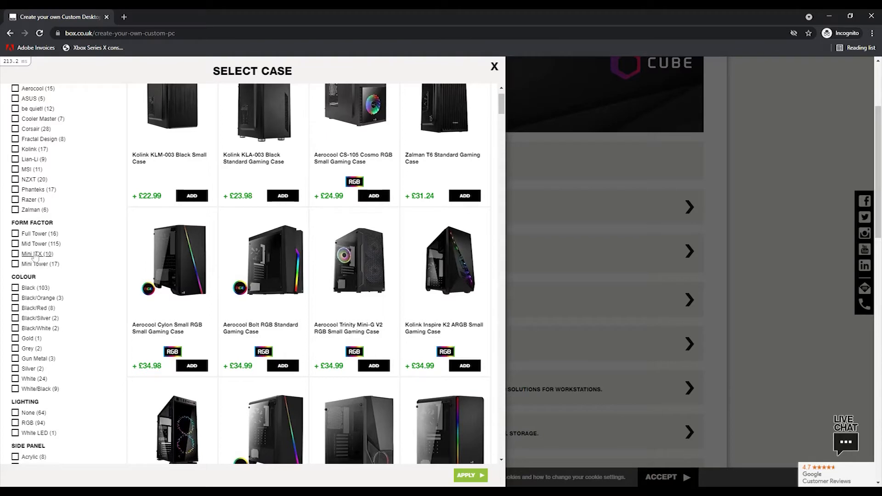
left_click(31, 235)
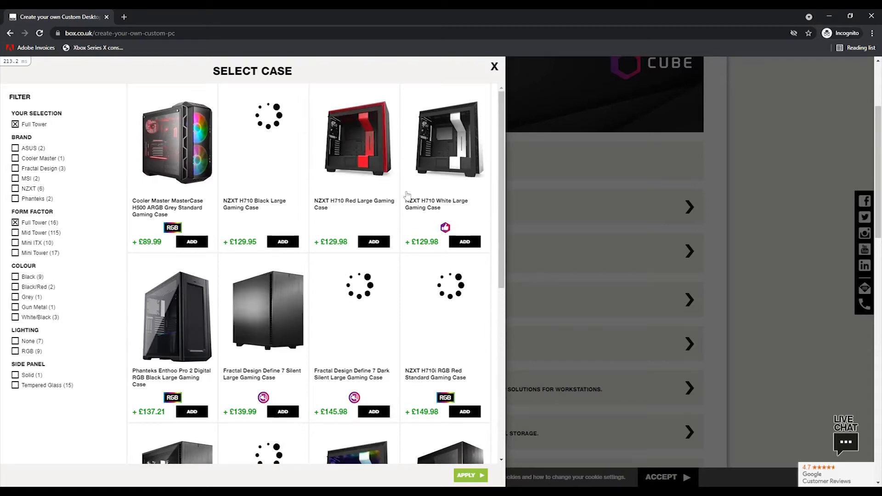
Review the NZXT H710i case specifications and add the NZXT H710i RGB White Standard Gaming Case to the build
scroll(408, 192, "down", 4)
scroll(406, 200, "down", 3)
left_click(363, 180)
scroll(202, 225, "down", 5)
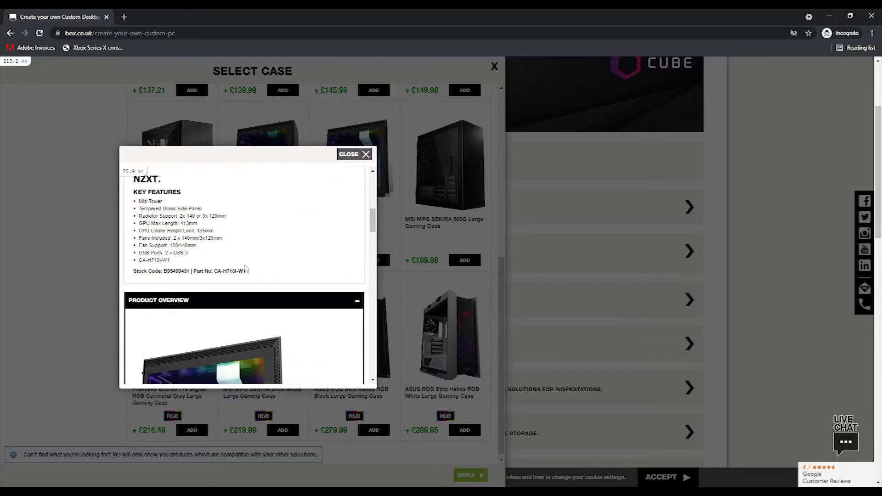
scroll(234, 268, "down", 5)
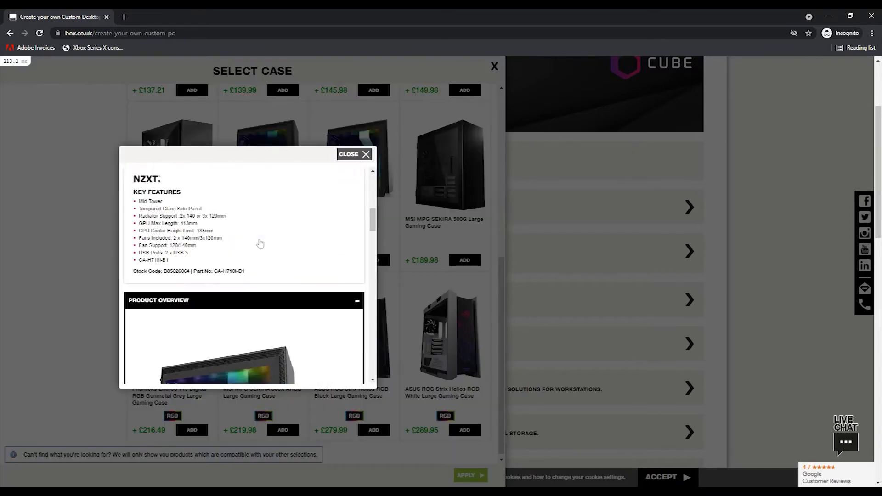
scroll(257, 244, "down", 5)
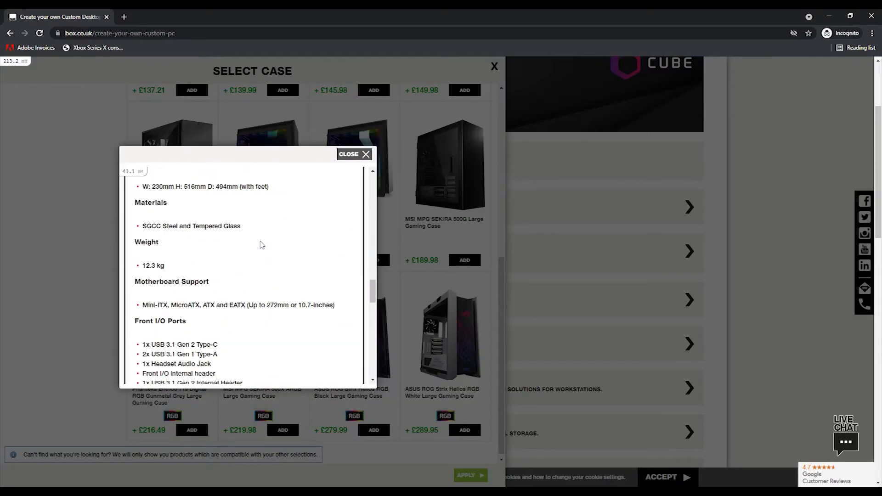
scroll(261, 241, "down", 1)
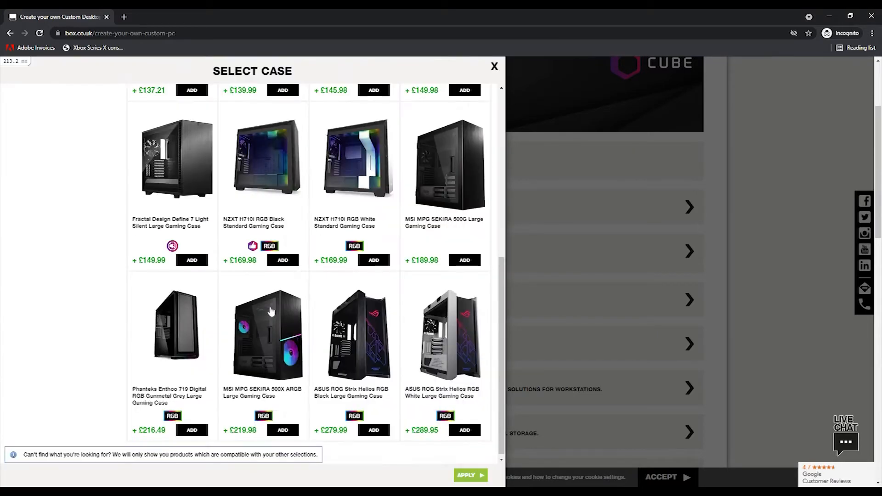
scroll(269, 307, "up", 2)
left_click(379, 354)
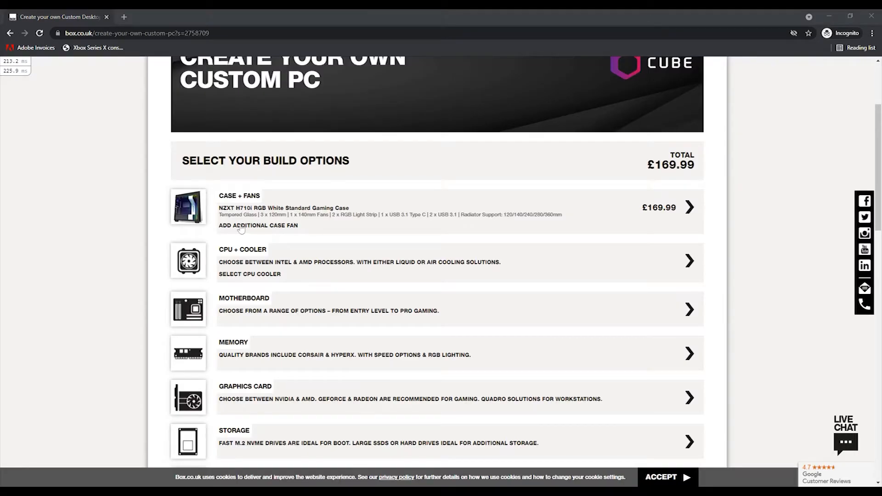
Add the Corsair LL140 2 x 140mm Black Dual Light Loop RGB Case Fans with Lighting Node PRO Controller as additional case fans
left_click(277, 226)
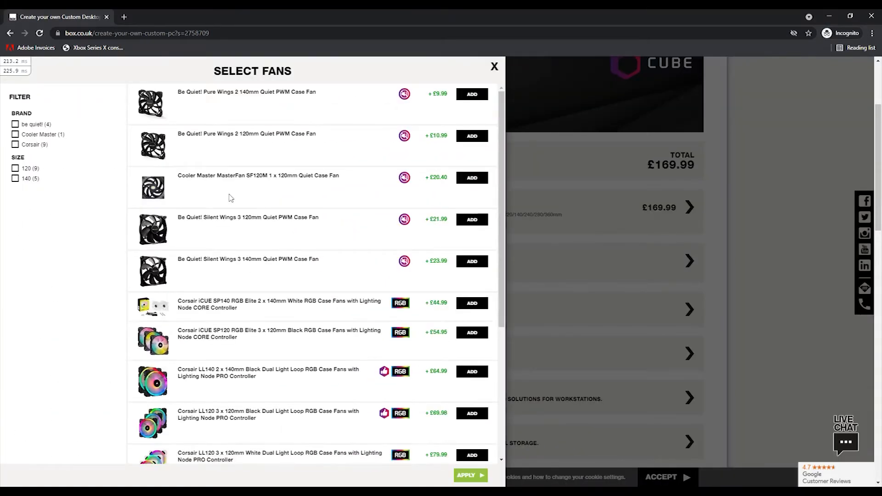
scroll(230, 201, "down", 5)
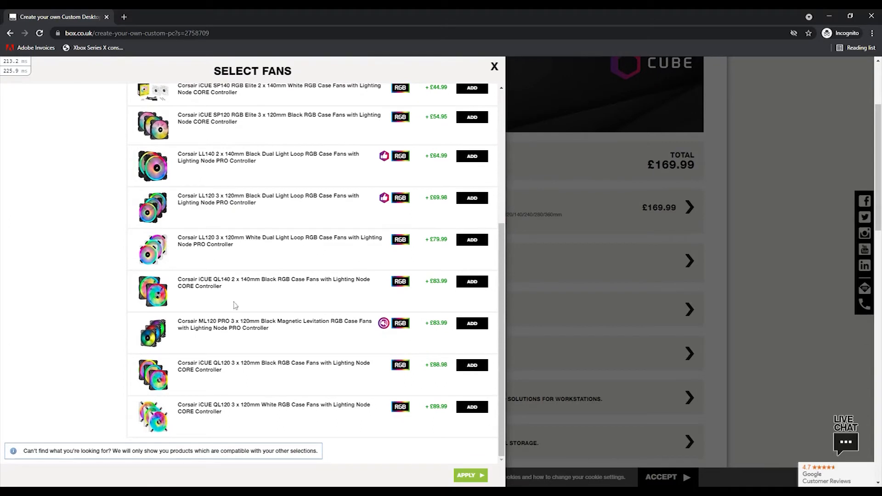
scroll(252, 234, "up", 3)
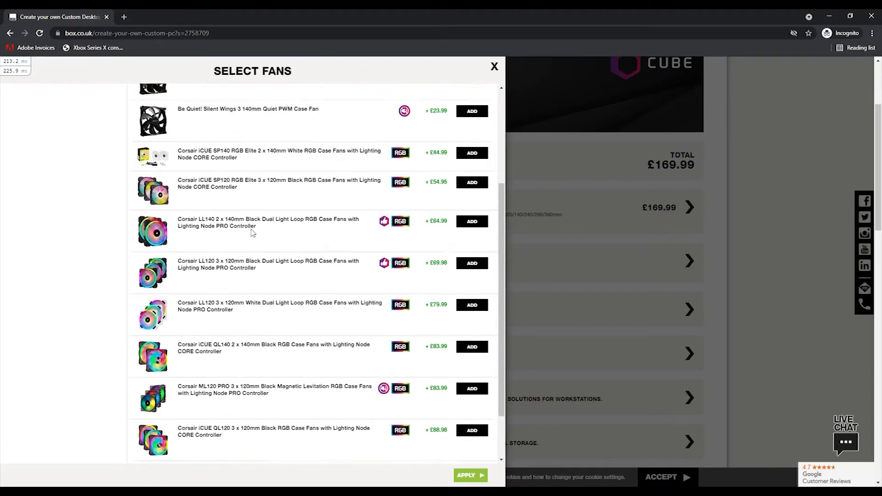
left_click(472, 294)
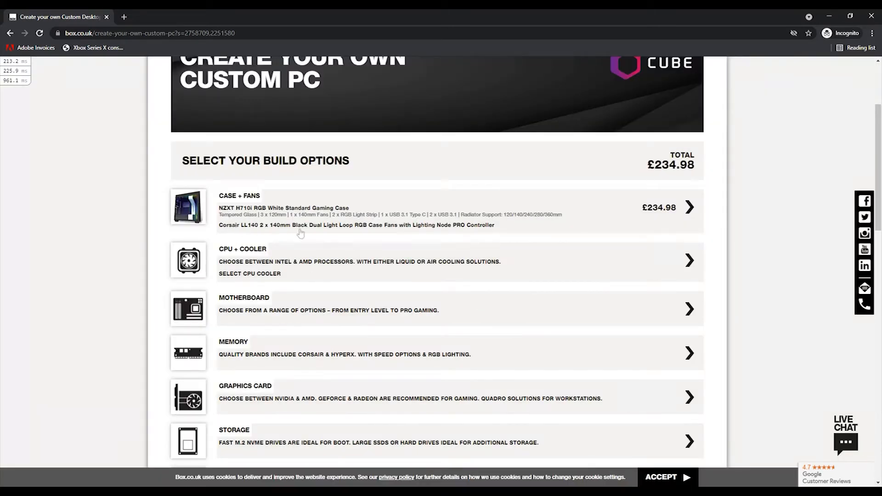
Filter the processors by the Intel brand and add the Intel Core i7 11700K 3.6GHz 11th Gen Processor to the build
left_click(225, 253)
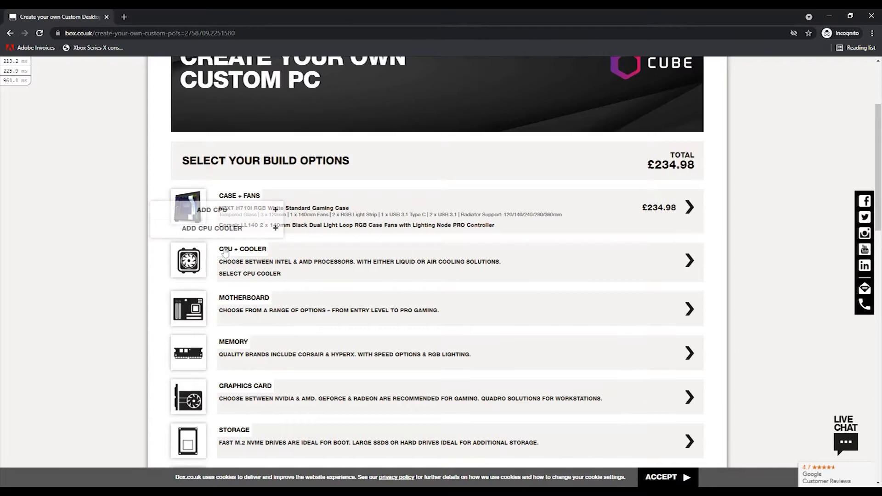
left_click(230, 210)
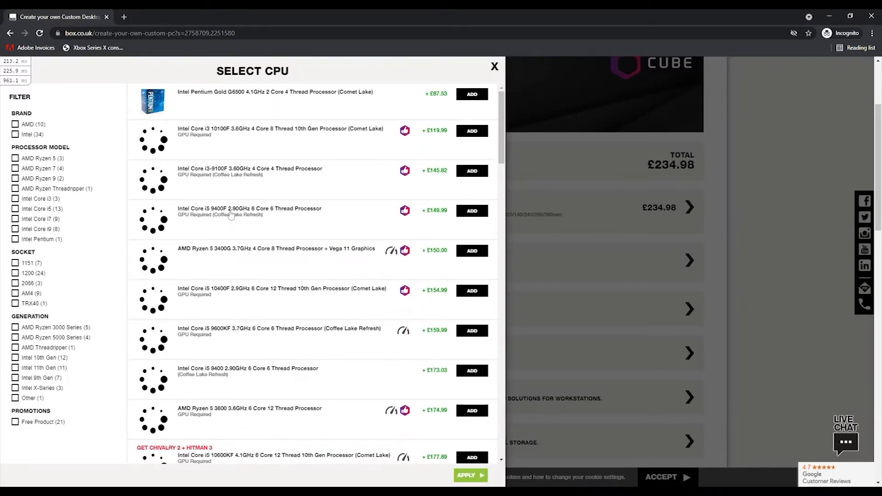
left_click(15, 125)
left_click(15, 158)
scroll(303, 160, "down", 5)
scroll(303, 159, "down", 10)
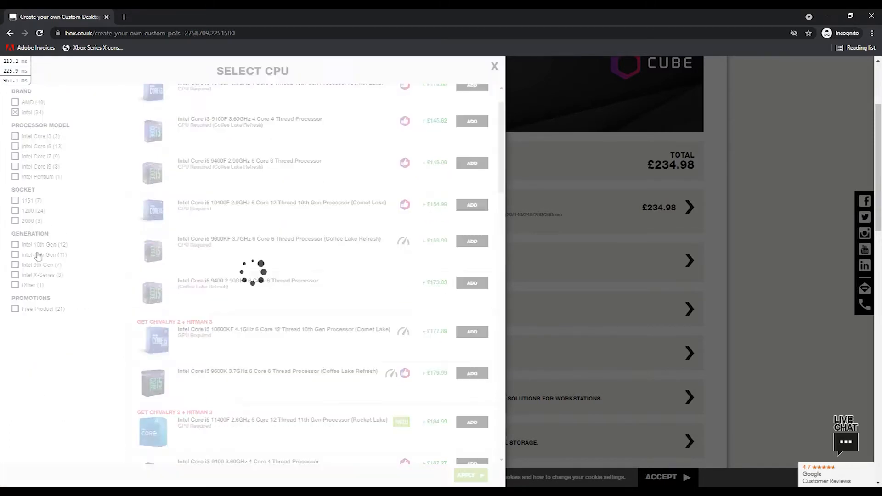
left_click(473, 221)
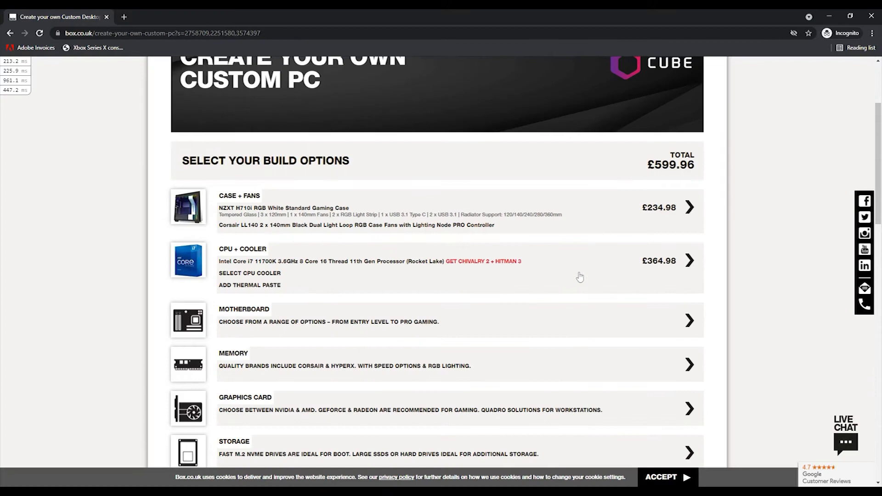
Add the MSI MAG CORELIQUID 240R ARGB Liquid CPU Cooler to the build
left_click(256, 275)
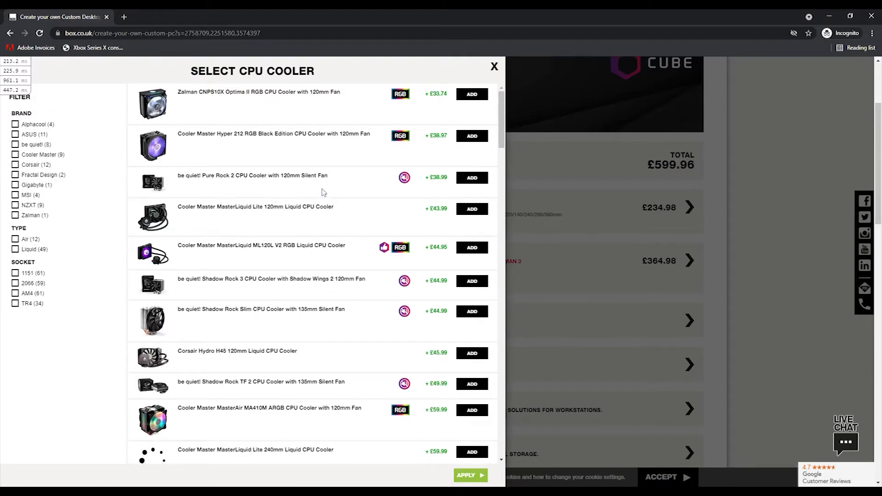
scroll(323, 192, "down", 6)
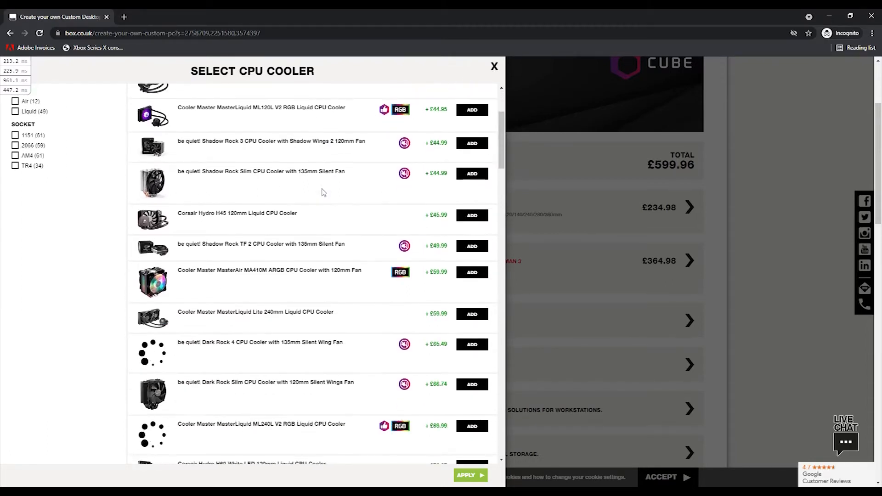
scroll(324, 192, "down", 5)
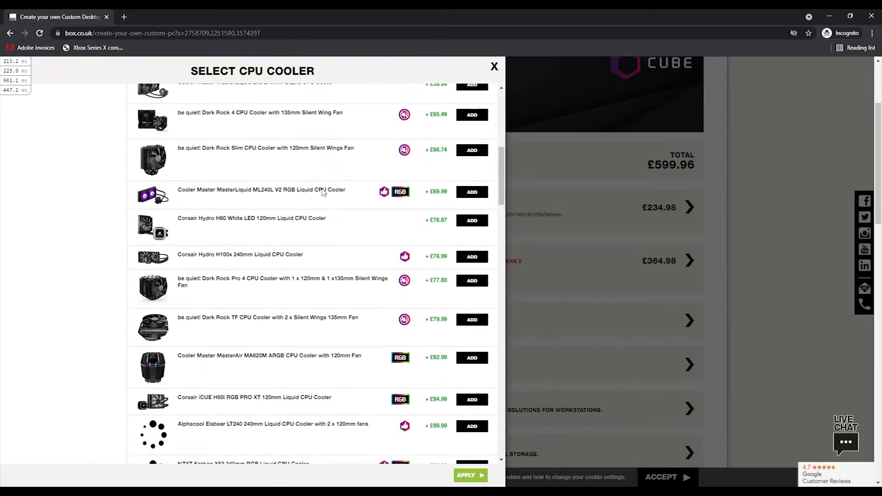
scroll(323, 192, "down", 4)
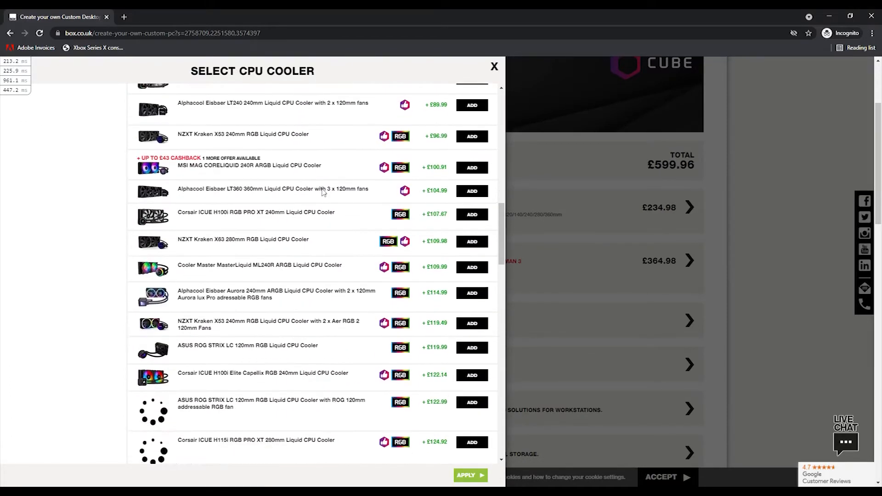
left_click(472, 168)
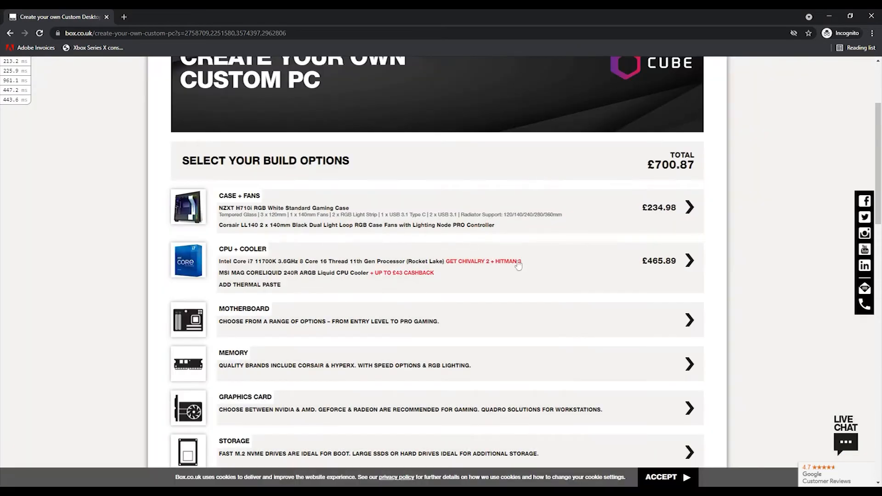
Review the Gigabyte B560M D3H motherboard's specifications, and add the ASUS ROG Maximus XIII APEX WIFI 6E Motherboard to the build
left_click(570, 318)
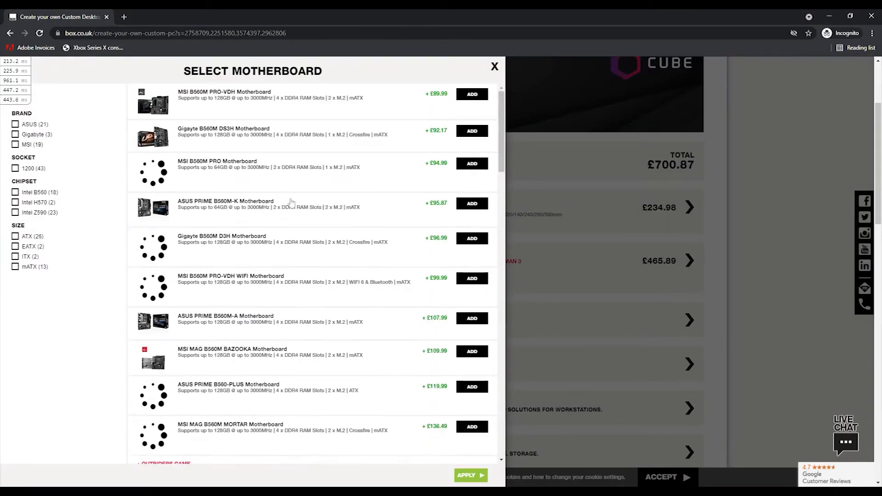
scroll(339, 185, "down", 20)
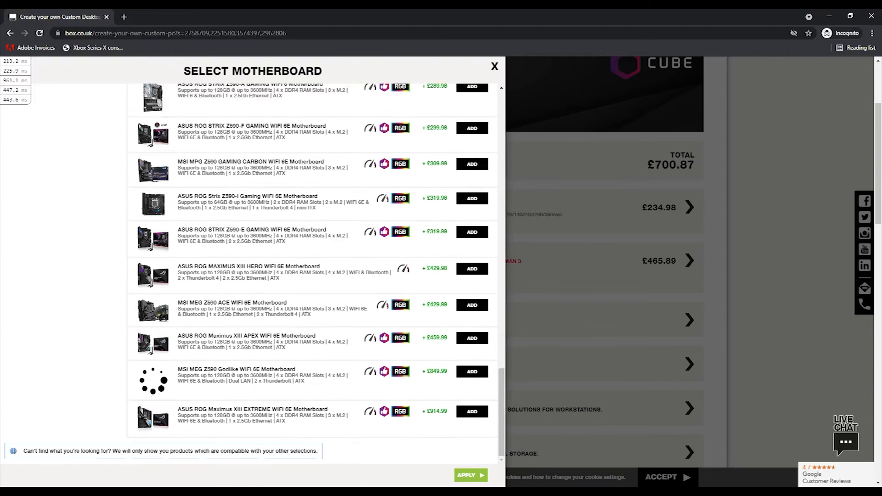
scroll(326, 337, "up", 20)
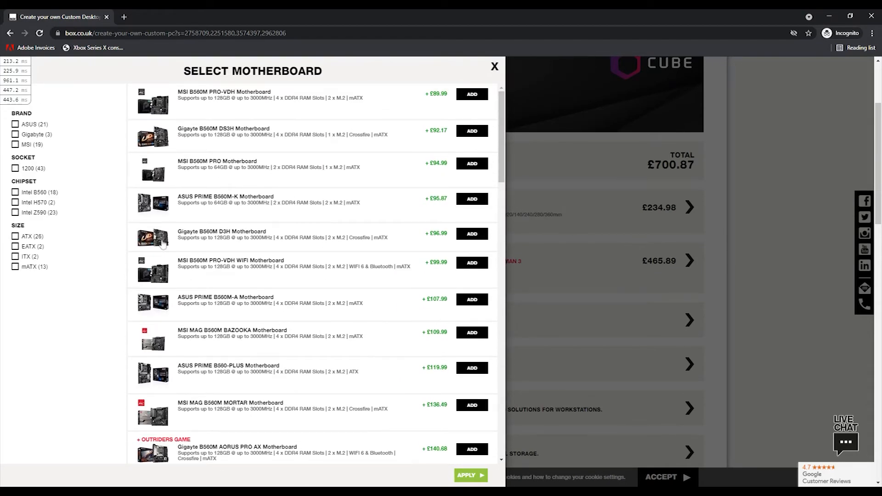
left_click(207, 232)
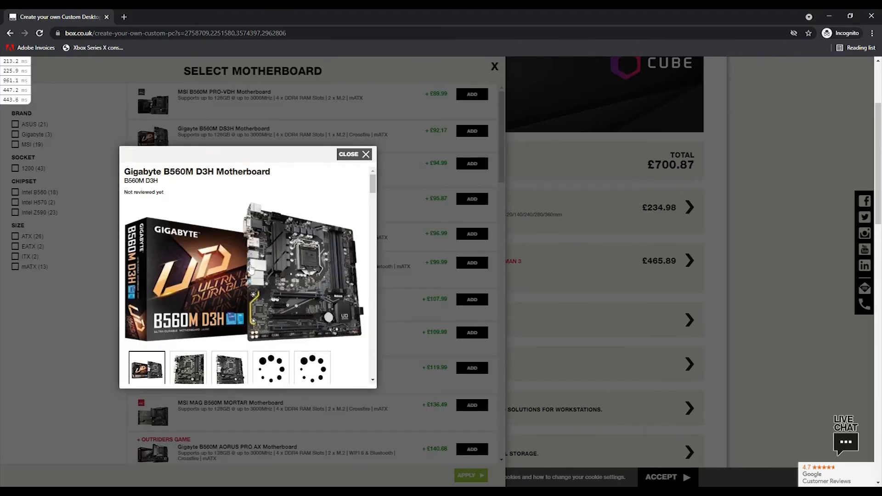
scroll(230, 274, "down", 5)
scroll(246, 273, "down", 10)
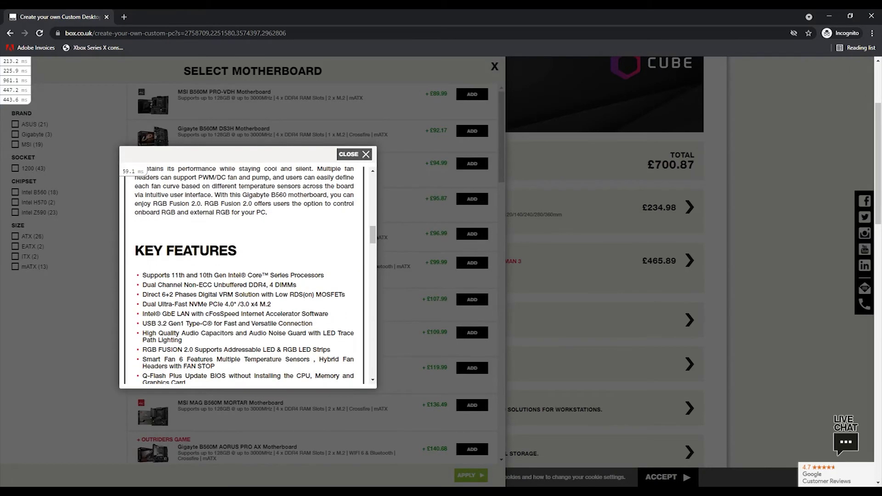
scroll(240, 278, "down", 6)
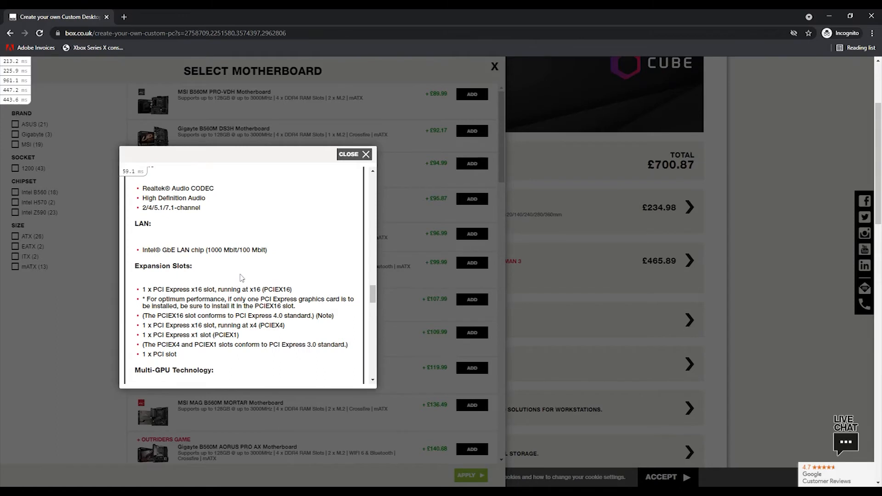
left_click(363, 155)
scroll(375, 314, "down", 20)
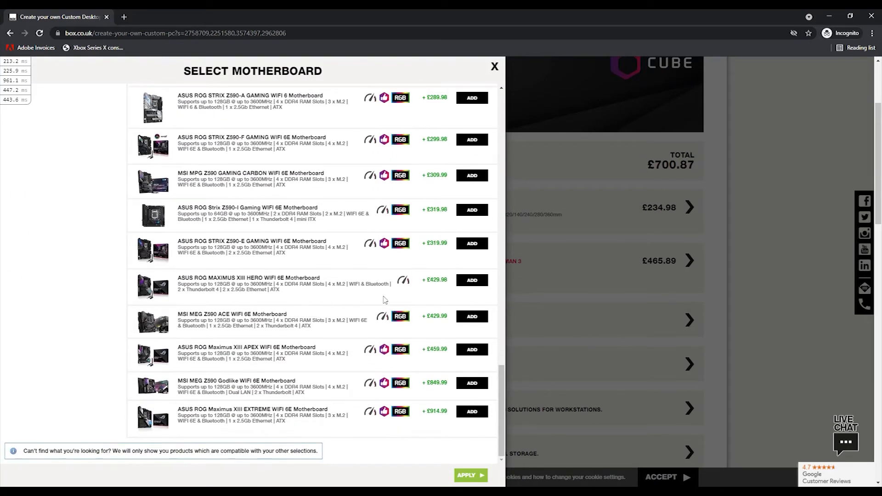
left_click(473, 350)
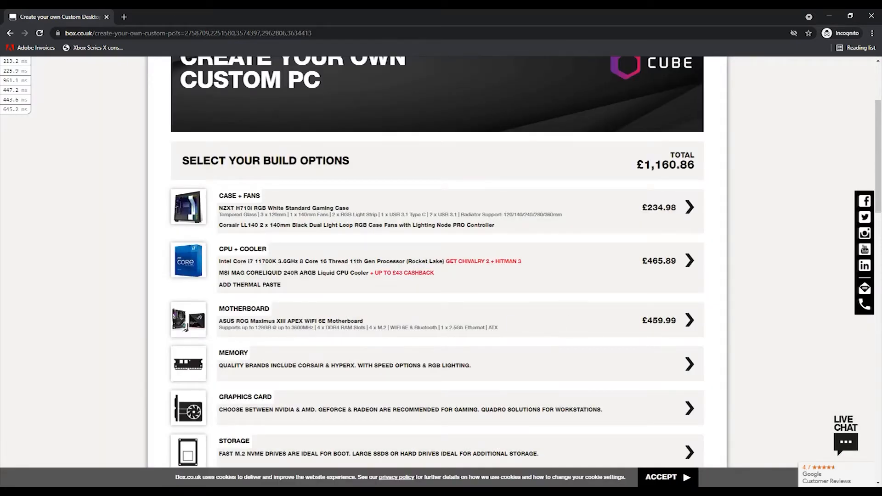
Browse the motherboards offered as swaps for the chosen one and return to the build options
left_click(252, 314)
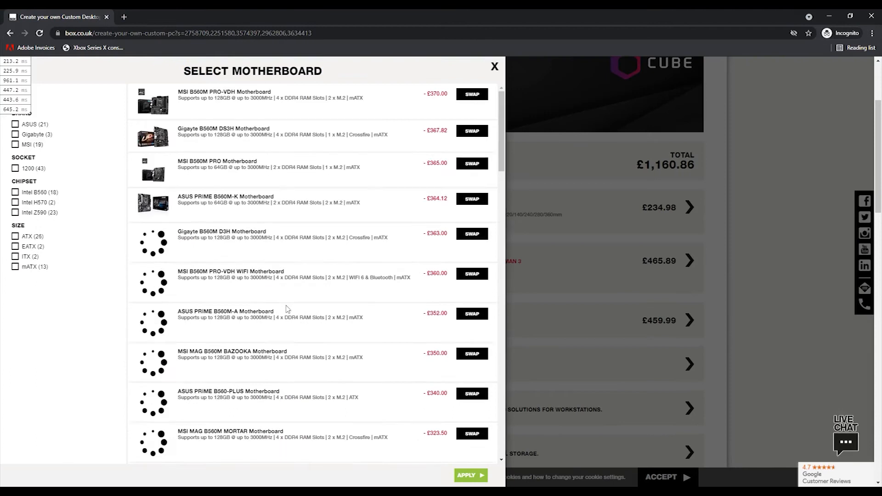
scroll(482, 276, "down", 15)
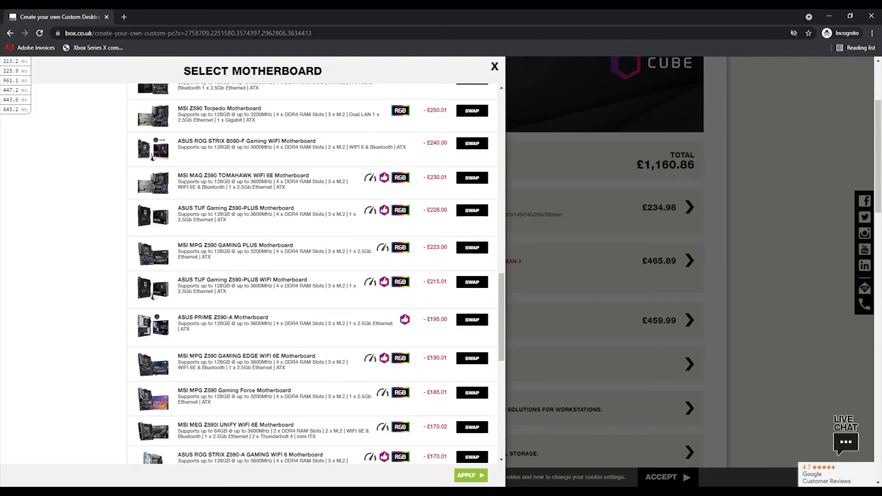
left_click(588, 360)
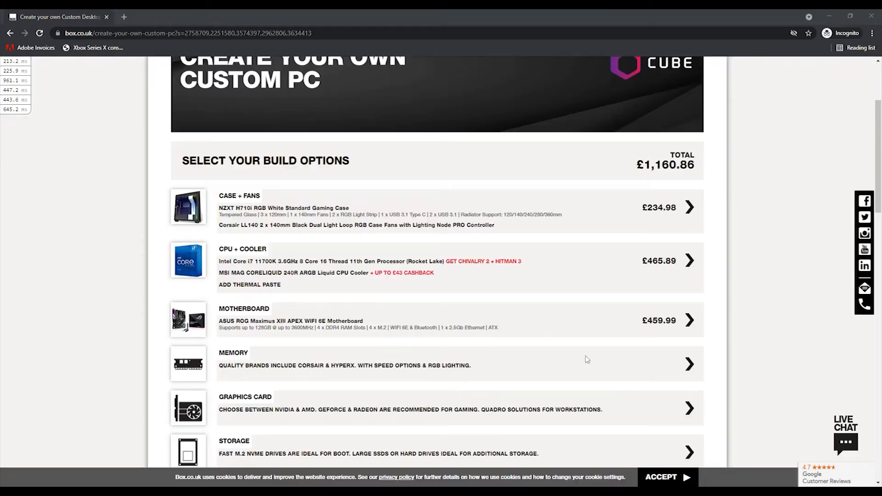
Add two of the 16GB (2x 8GB) Corsair Vengeance RGB PRO 3600MHz Memory Kit to the build
left_click(233, 358)
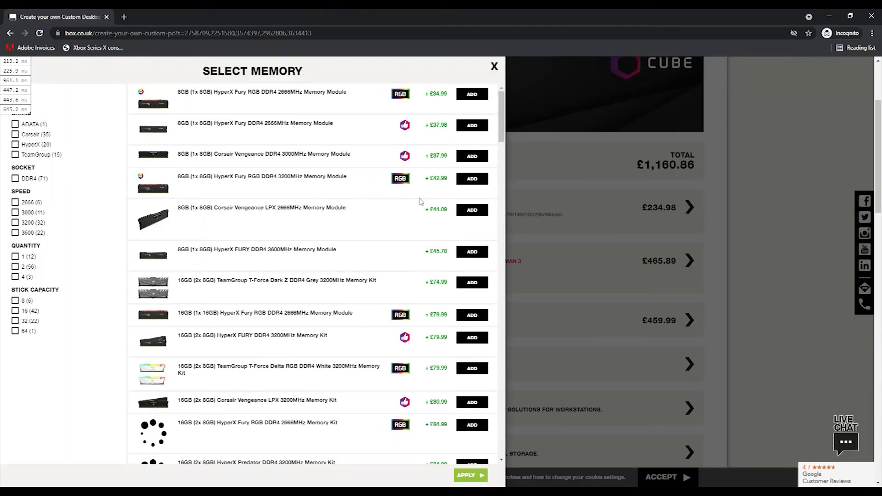
scroll(500, 141, "down", 4)
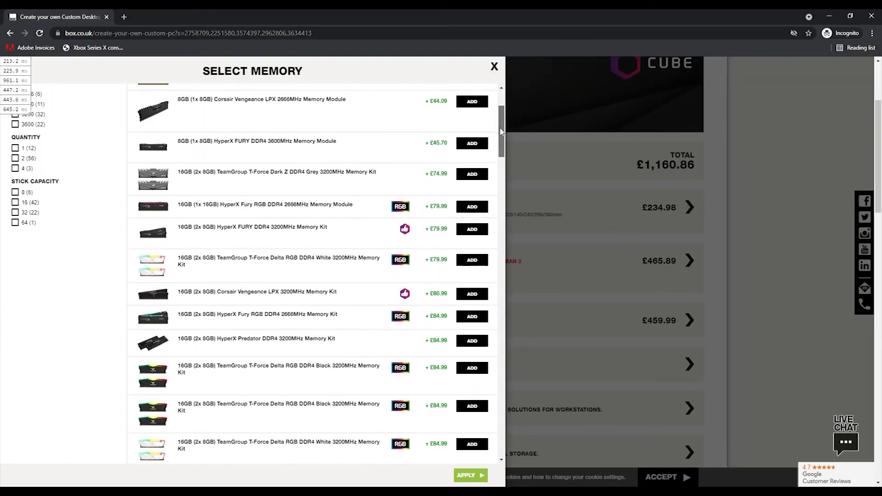
scroll(499, 141, "down", 12)
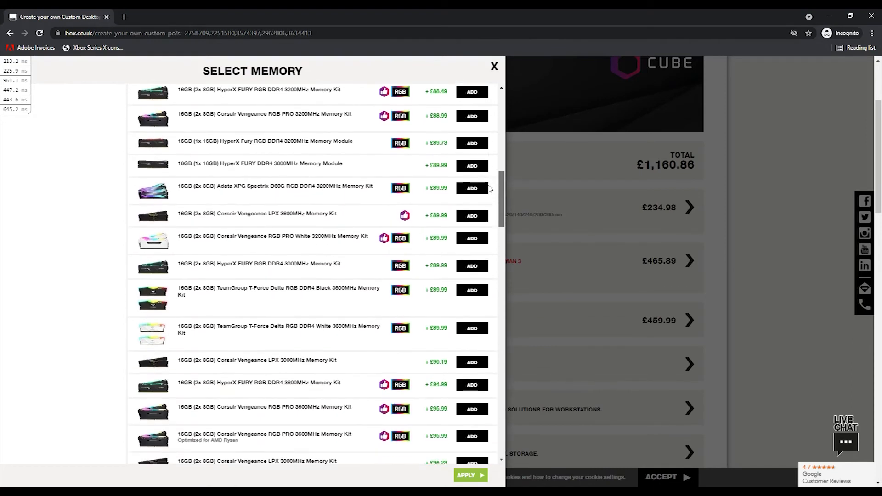
scroll(488, 209, "down", 1)
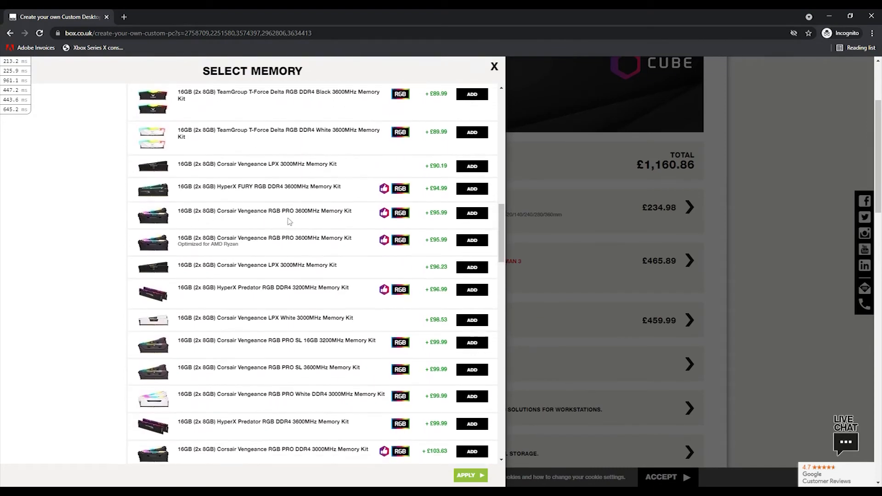
left_click(476, 217)
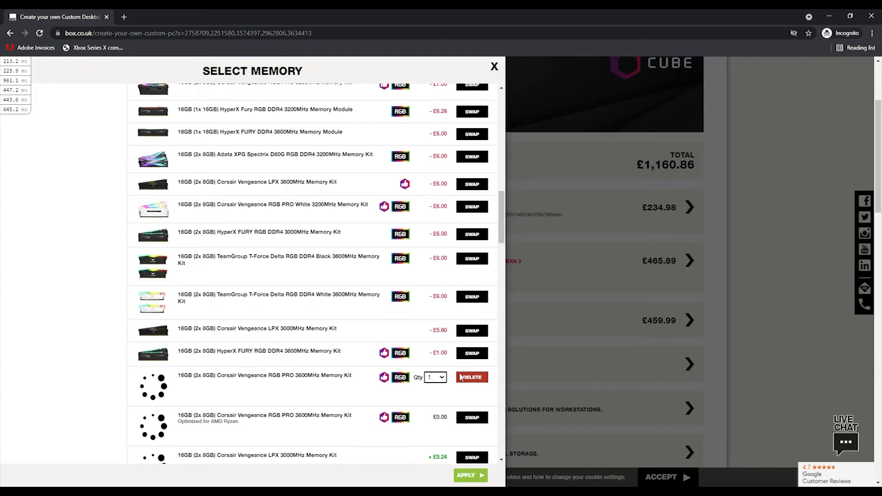
left_click(440, 387)
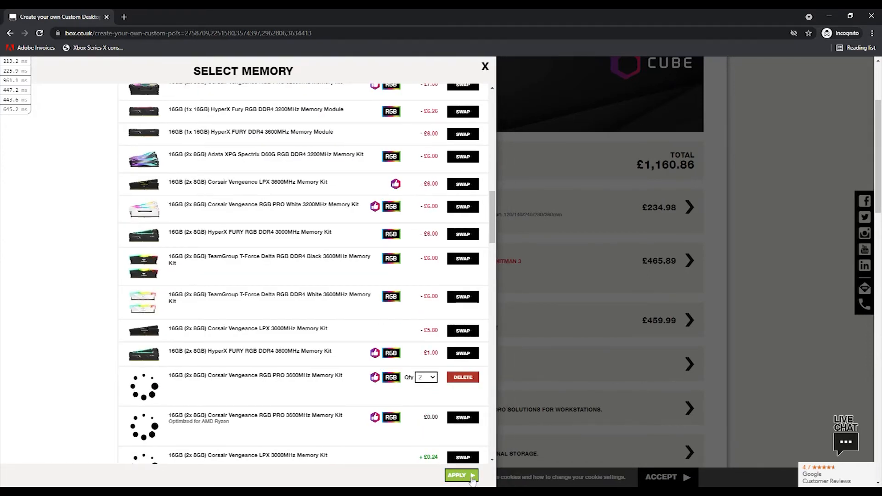
left_click(470, 475)
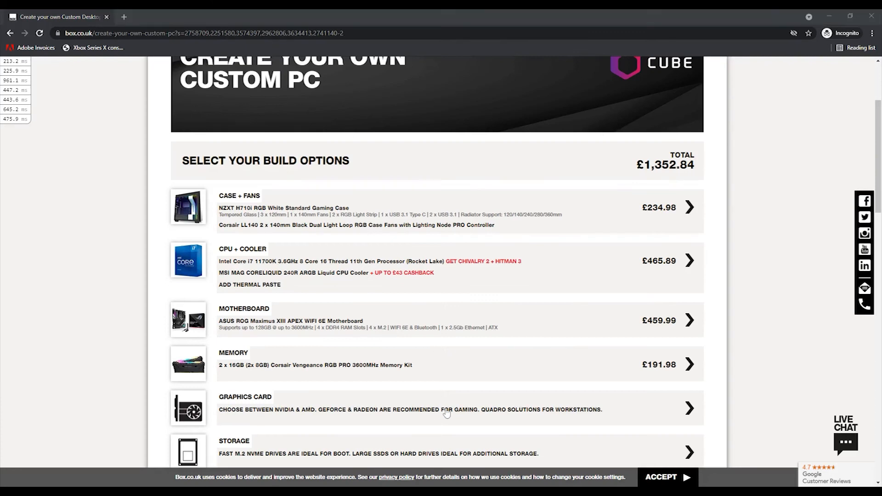
Add the Gigabyte GeForce RTX 3070 8GB OC Gaming Graphics Card to the build
scroll(458, 413, "down", 1)
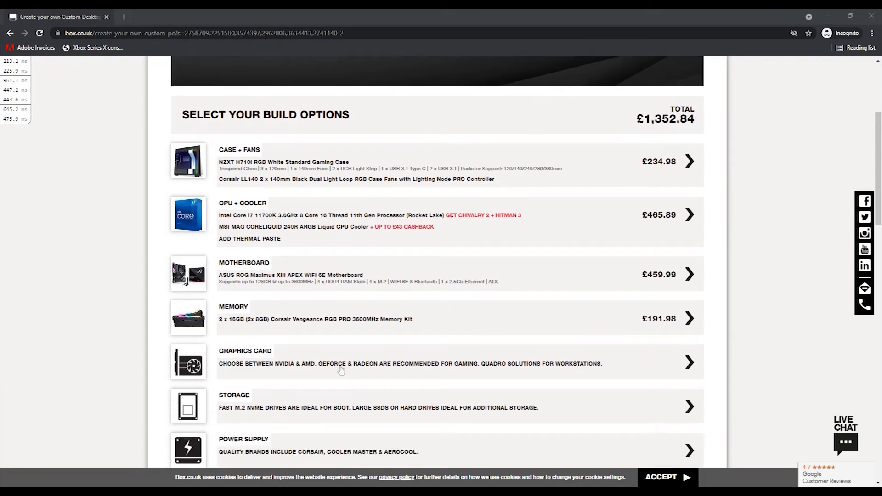
left_click(246, 357)
scroll(85, 247, "down", 3)
scroll(85, 247, "down", 20)
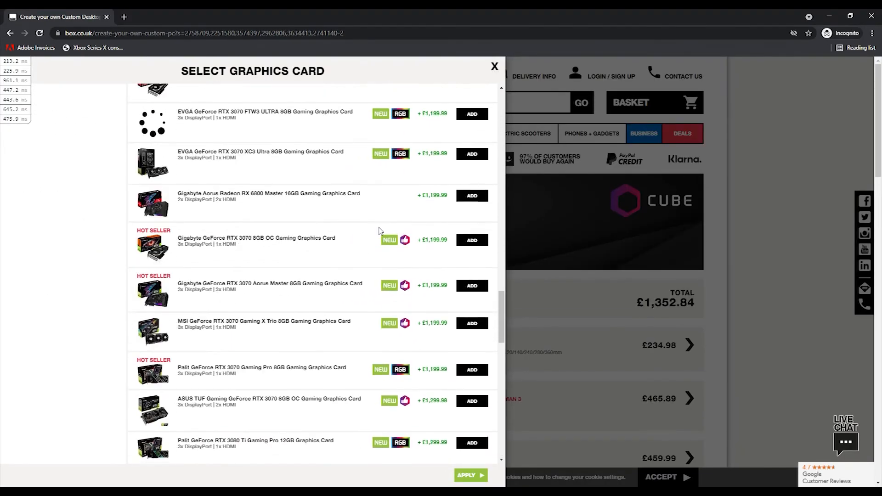
left_click(472, 235)
Browse the graphics cards offered as swaps for the chosen one and return to the build options
left_click(188, 354)
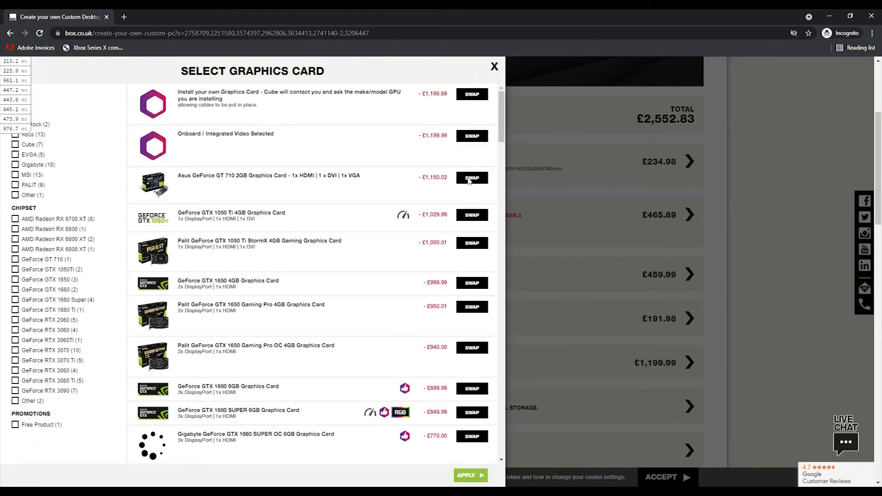
left_click_drag(501, 137, 491, 316)
scroll(492, 316, "down", 10)
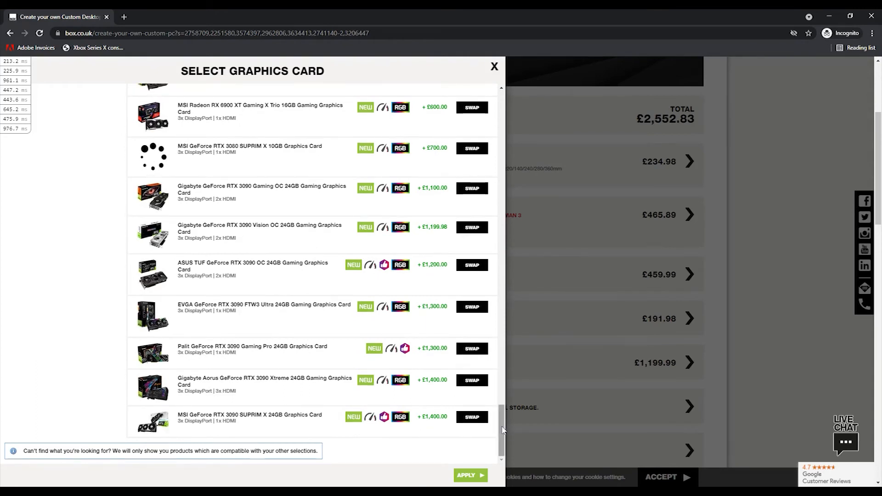
scroll(464, 257, "up", 15)
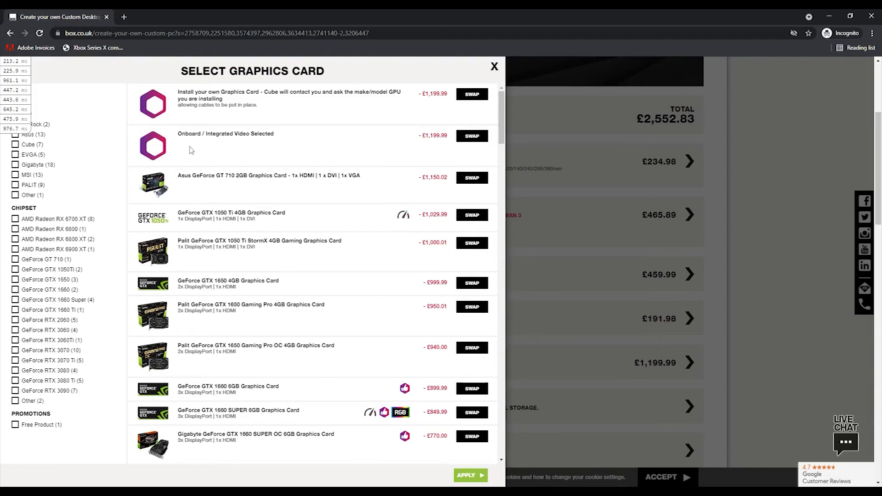
key("Escape")
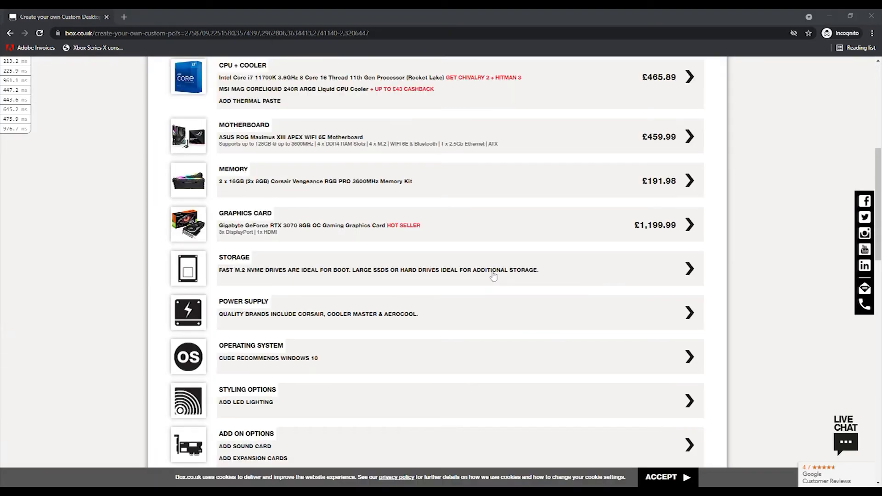
Filter the storage drives by the M.2 type and add the 1TB Samsung 970 EVO Plus NVME PCIE M.2 SSD to the build
left_click(278, 275)
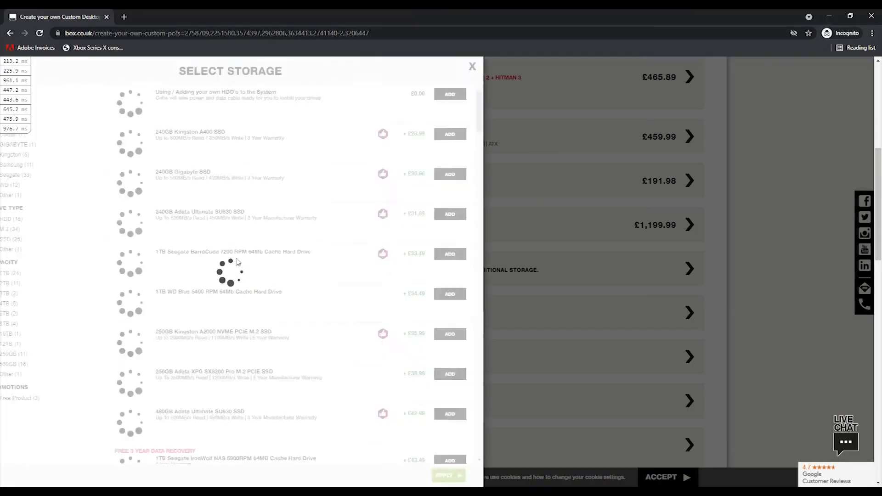
left_click(16, 230)
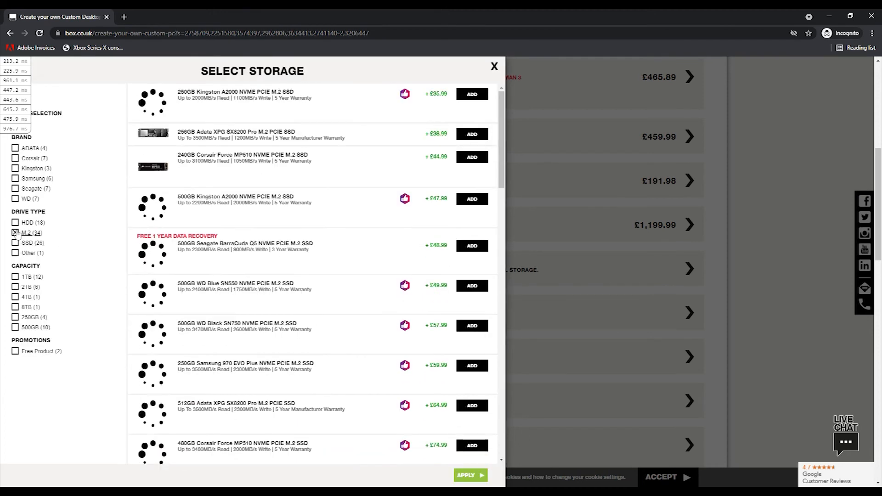
scroll(299, 257, "down", 6)
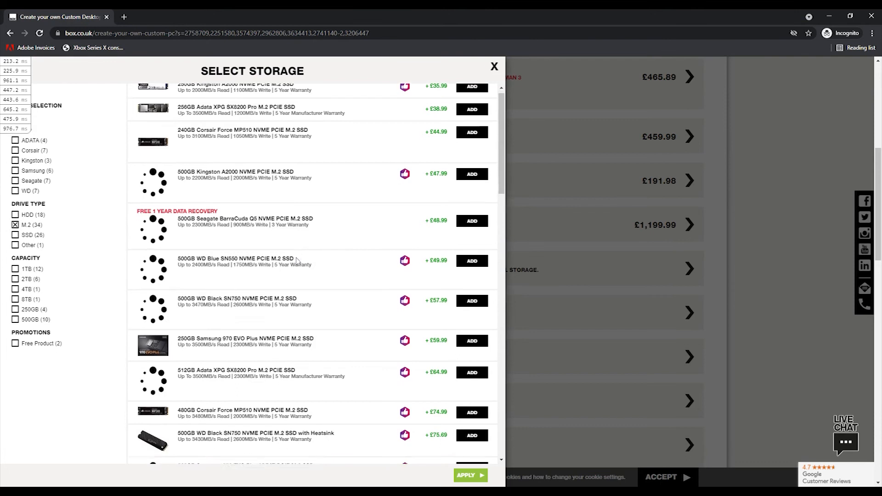
scroll(298, 264, "down", 6)
scroll(297, 264, "up", 10)
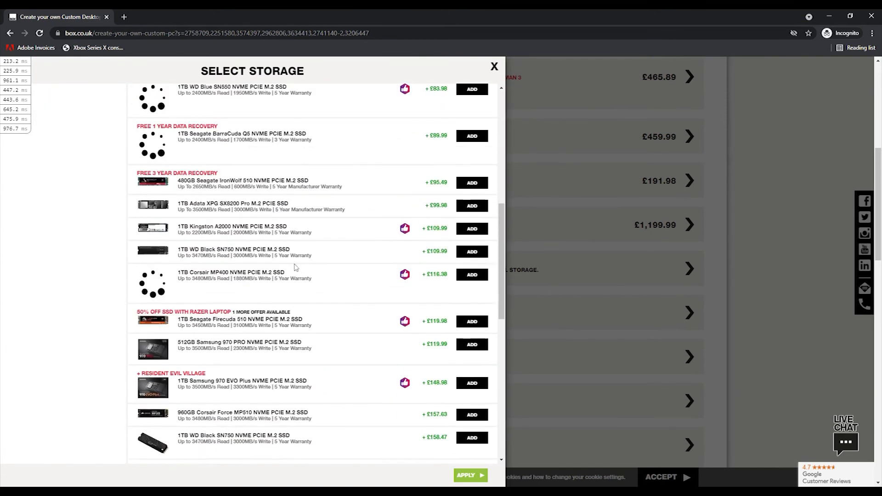
scroll(46, 239, "up", 1)
left_click(16, 231)
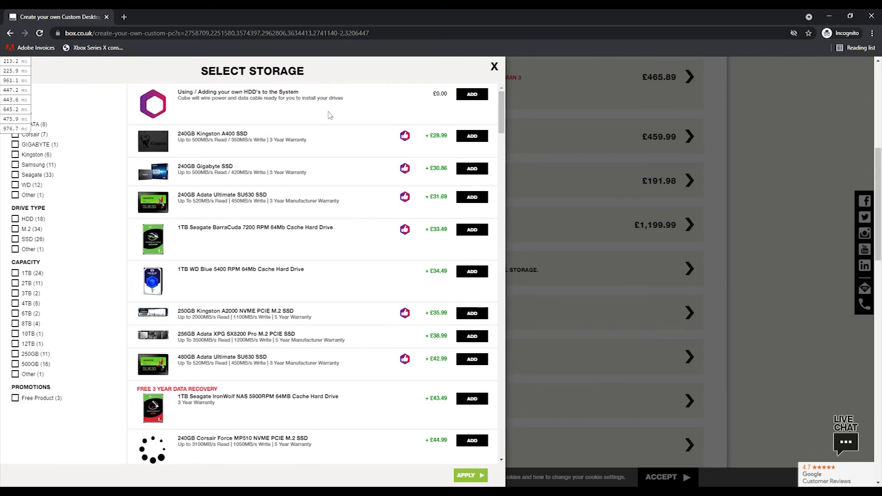
left_click(16, 231)
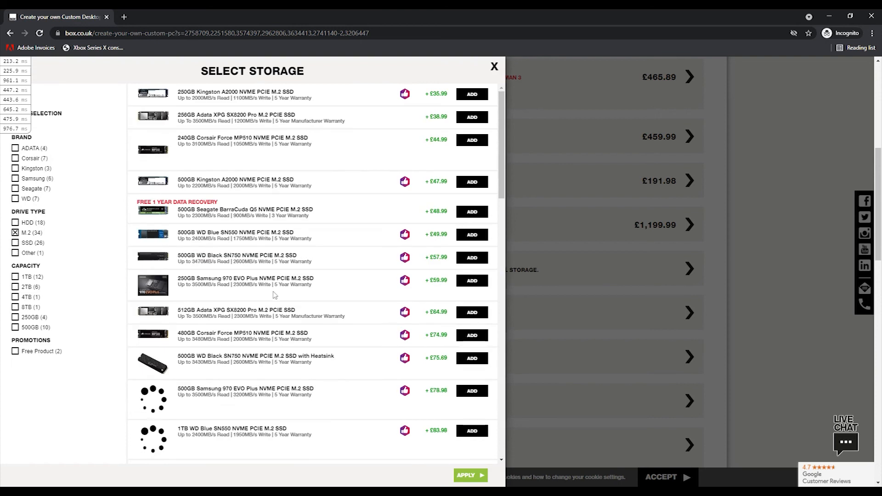
scroll(239, 292, "down", 15)
scroll(271, 304, "down", 3)
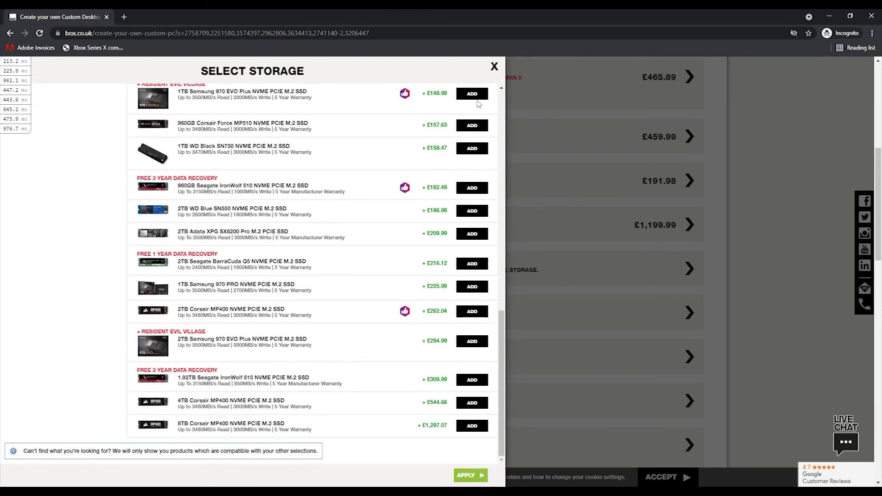
left_click(476, 95)
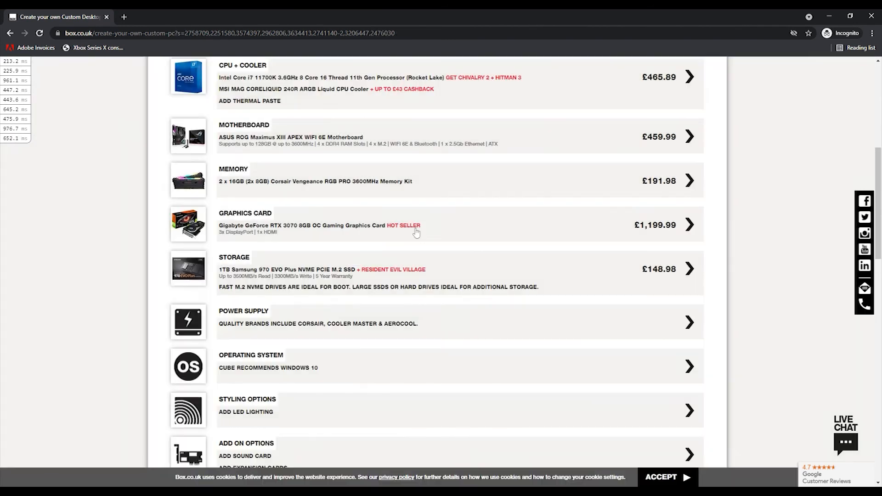
Try to add the build to the basket, and view the contact methods offered for help with the build
scroll(474, 323, "down", 2)
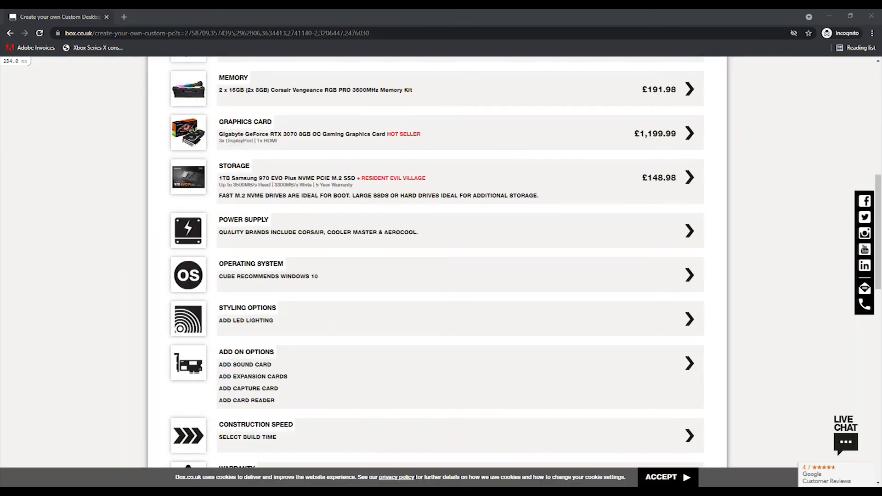
scroll(475, 322, "down", 9)
scroll(474, 323, "down", 2)
left_click(650, 316)
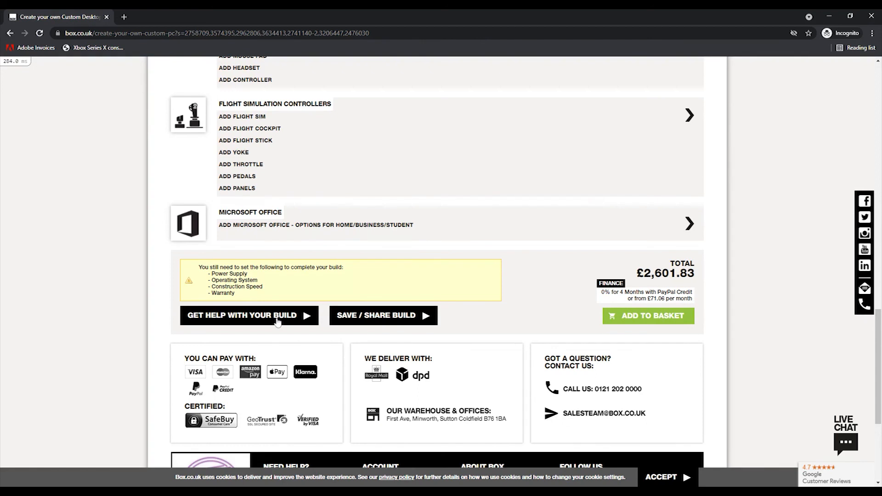
left_click(278, 322)
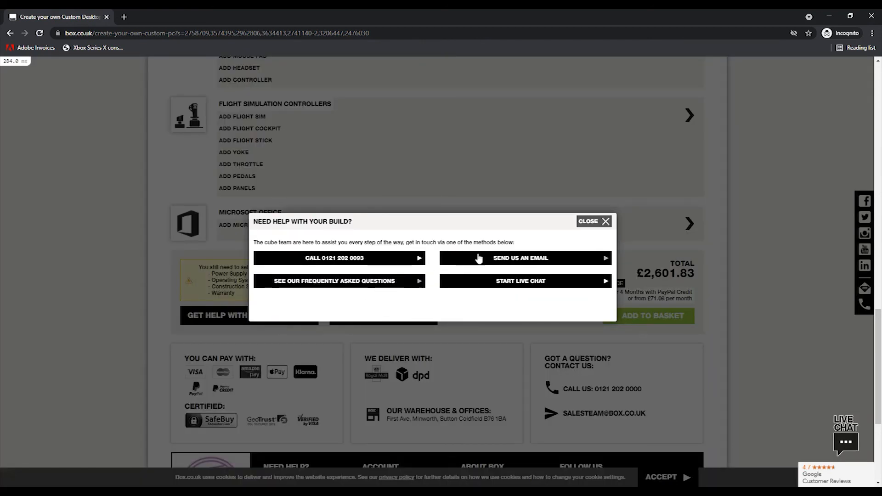
left_click(582, 223)
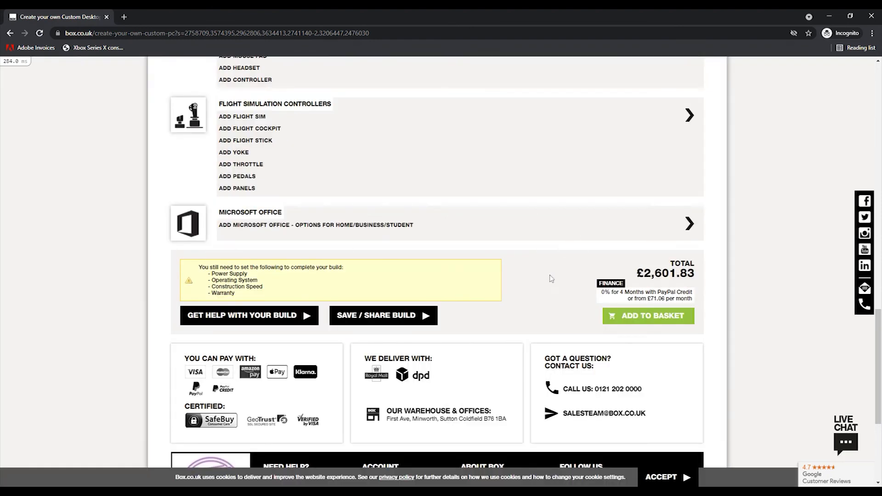